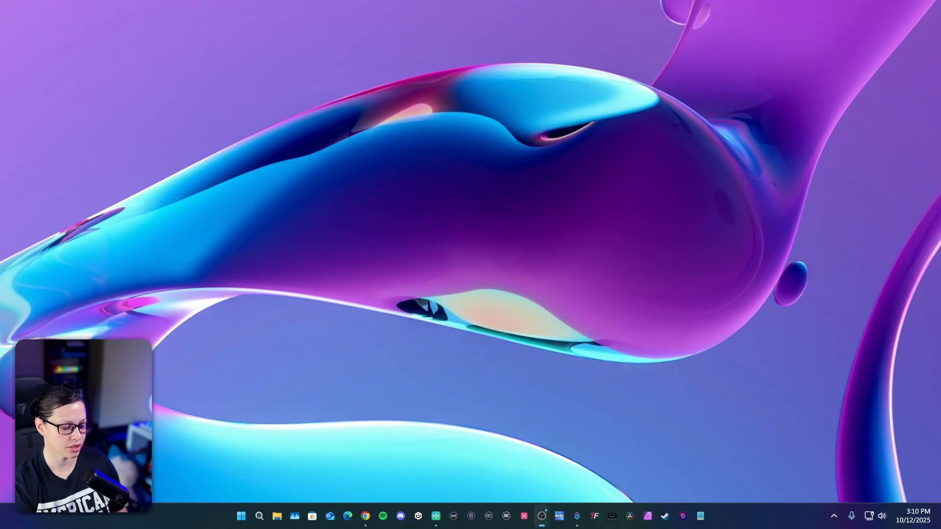
# - Open the free Elgato Prompter Info HUD page from the nutty.gg home page, then minimize Chrome
pyautogui.hotkey('alt', 'Tab')
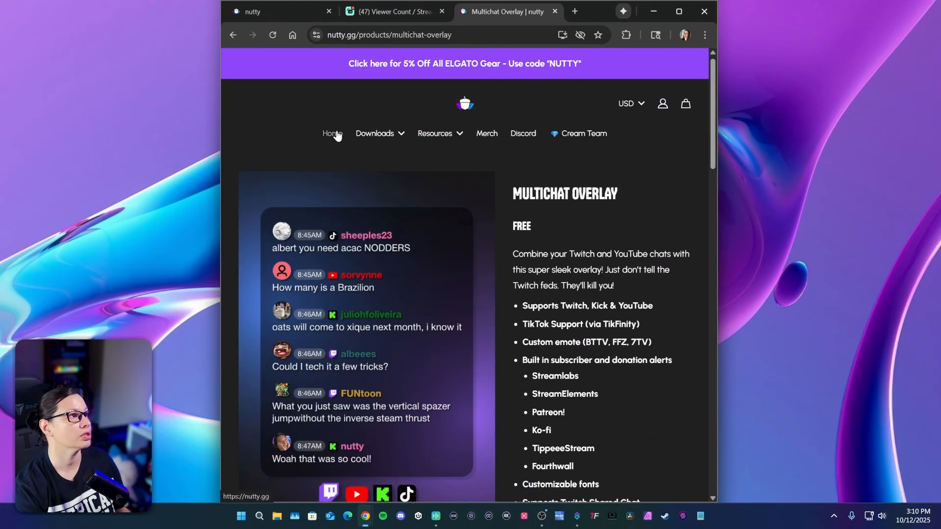
pyautogui.click(335, 134)
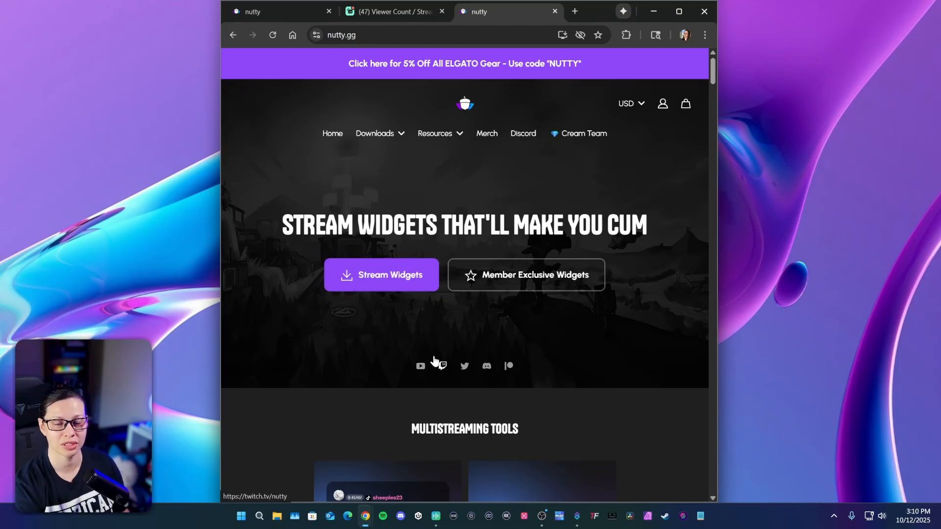
pyautogui.scroll(-15, 436, 363)
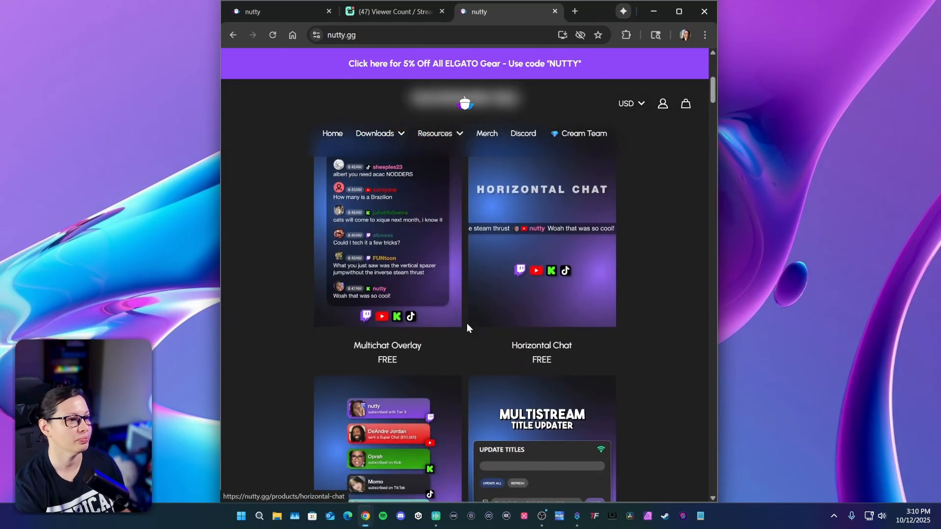
pyautogui.scroll(-15, 572, 347)
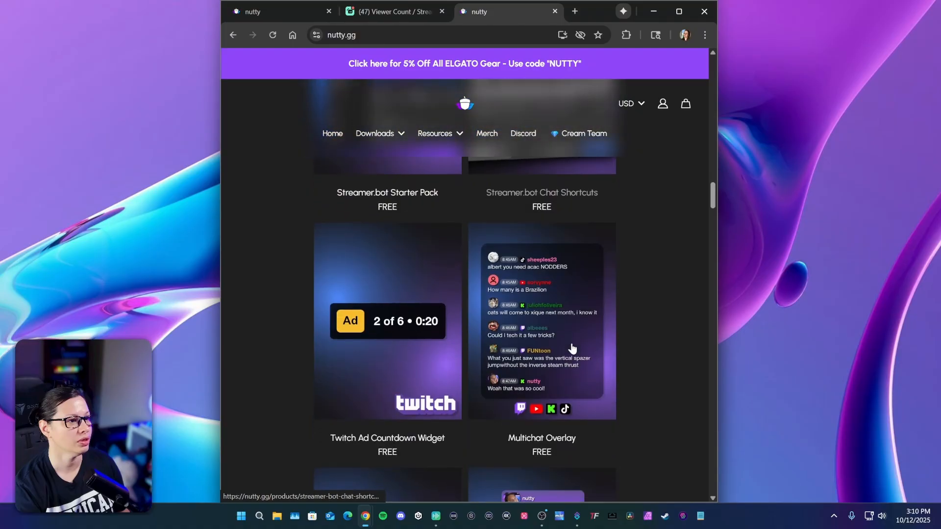
pyautogui.scroll(-3, 571, 348)
pyautogui.click(573, 279)
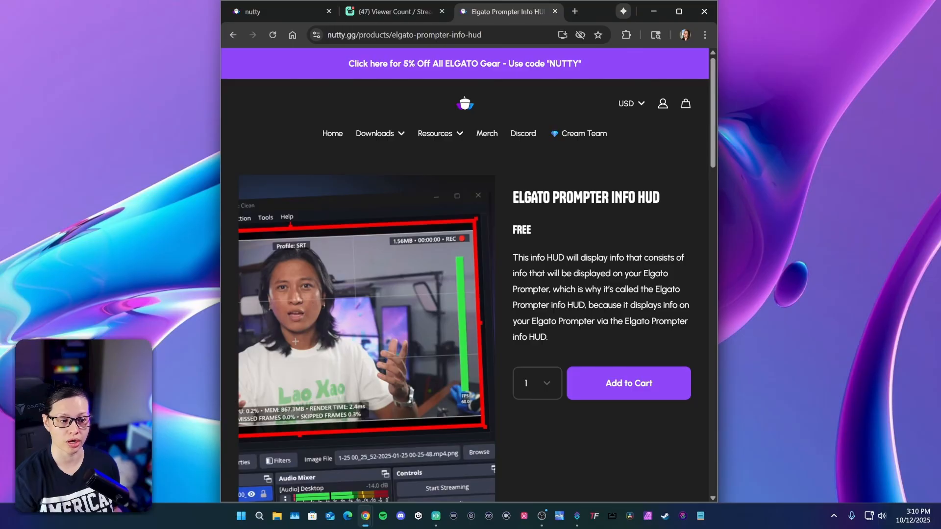
pyautogui.scroll(-1, 500, 292)
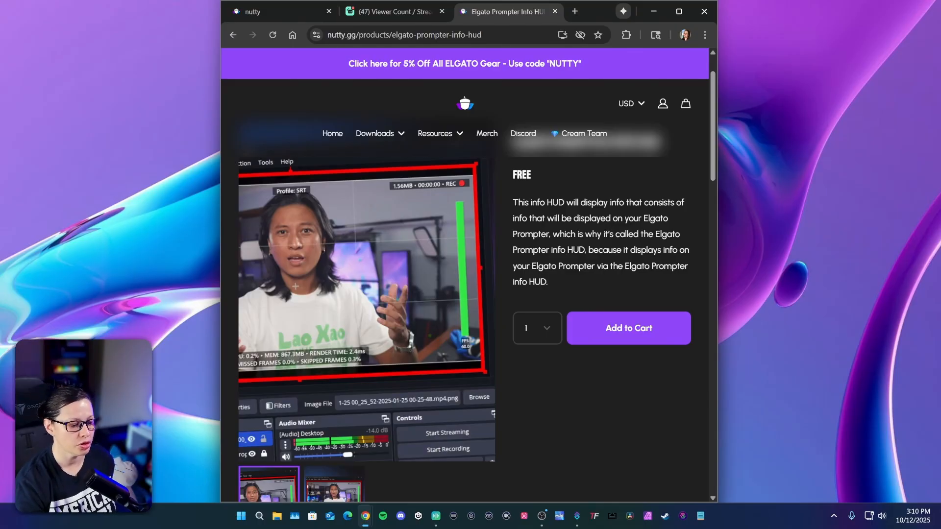
pyautogui.click(653, 10)
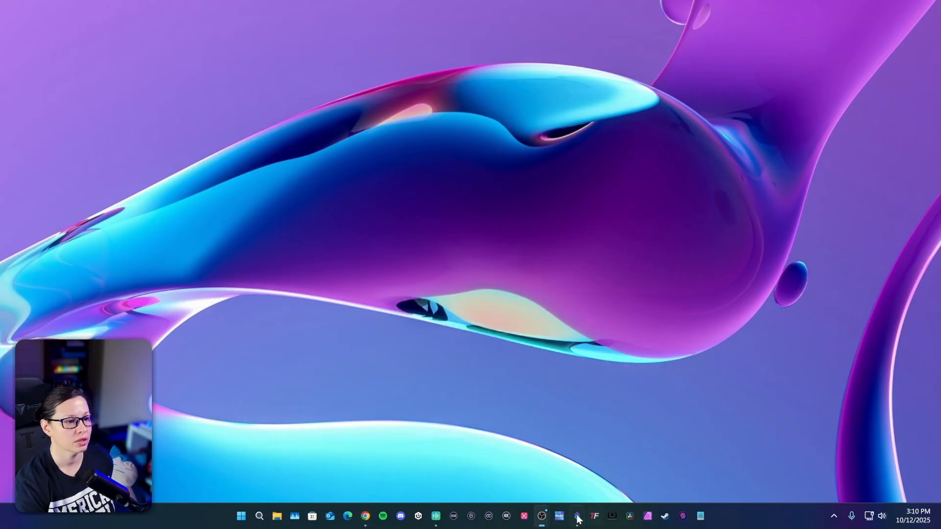
# - Bring the OBS 'Projector - Scene: Camera' window with its Info HUD to the front
pyautogui.moveTo(542, 517)
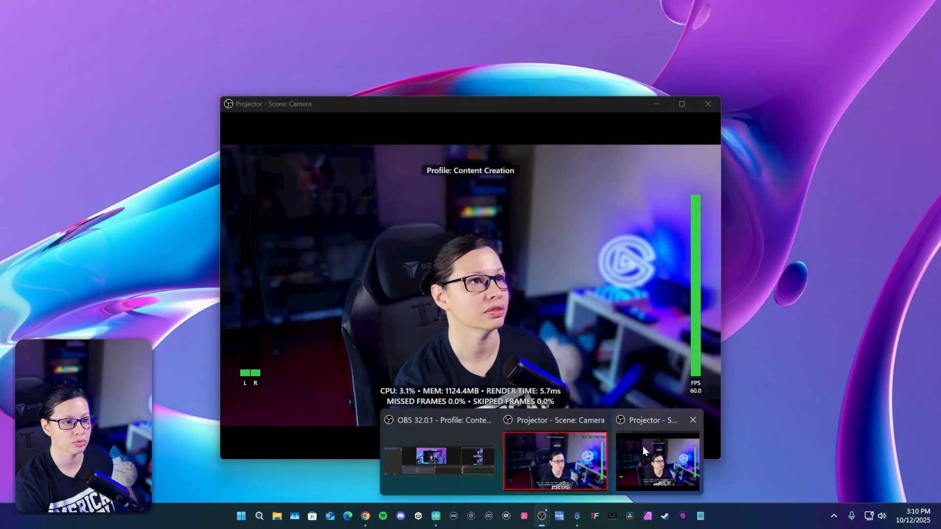
pyautogui.click(597, 438)
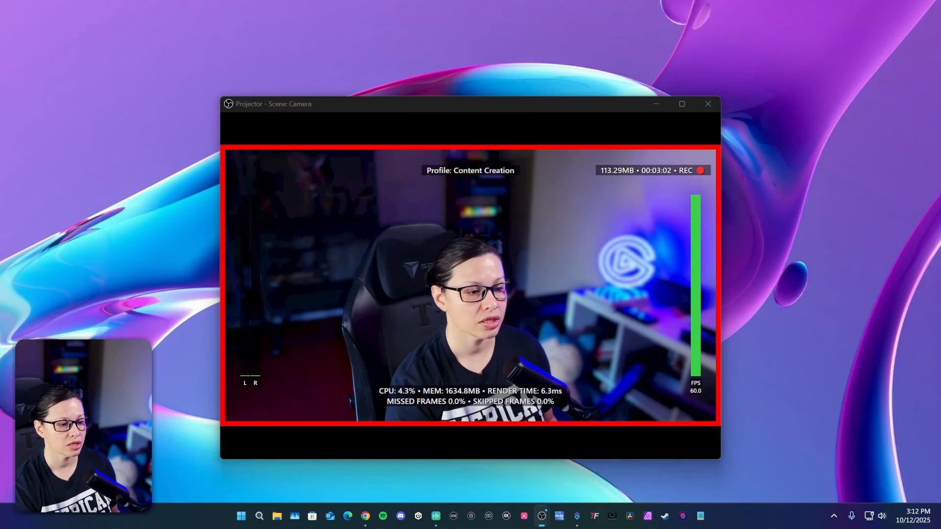
pyautogui.moveTo(505, 527); pyautogui.dragTo(461, 393)
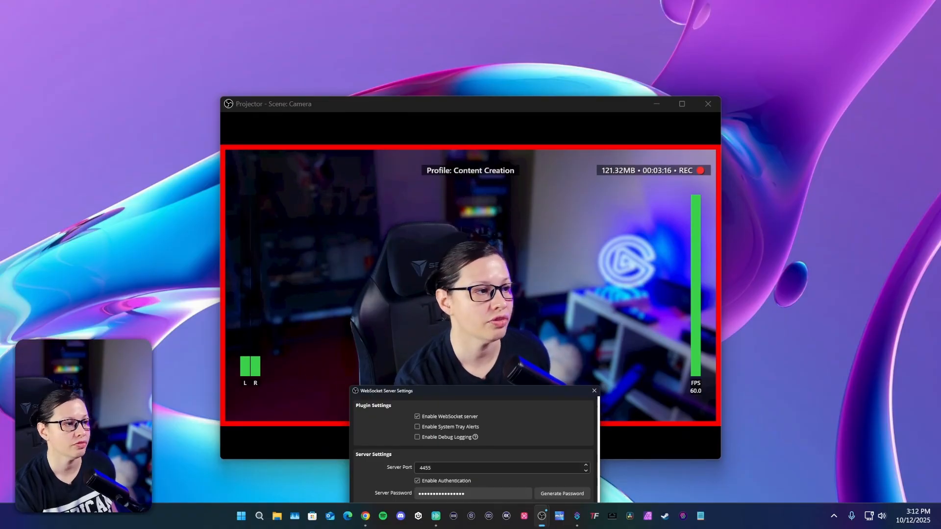
pyautogui.moveTo(469, 395); pyautogui.dragTo(468, 526)
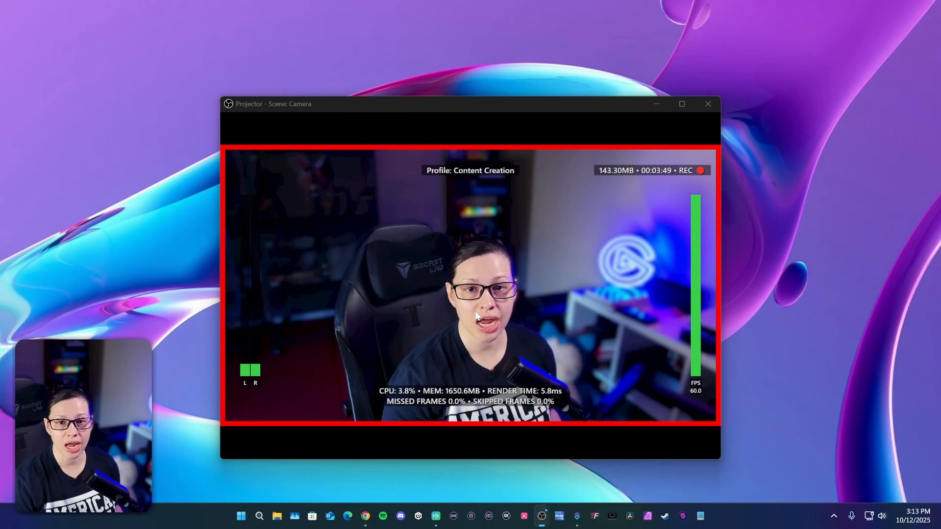
pyautogui.click(576, 516)
# - Enlarge the Streamer.bot Chat window, show Twitch messages, then drag it off-screen
pyautogui.moveTo(577, 528); pyautogui.dragTo(621, 65)
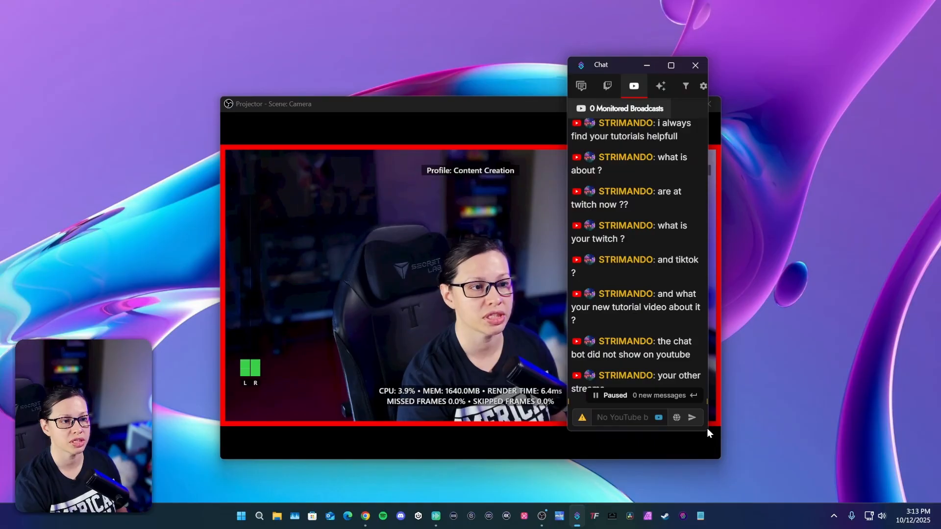
pyautogui.moveTo(706, 431); pyautogui.dragTo(821, 466)
pyautogui.moveTo(706, 65); pyautogui.dragTo(569, 31)
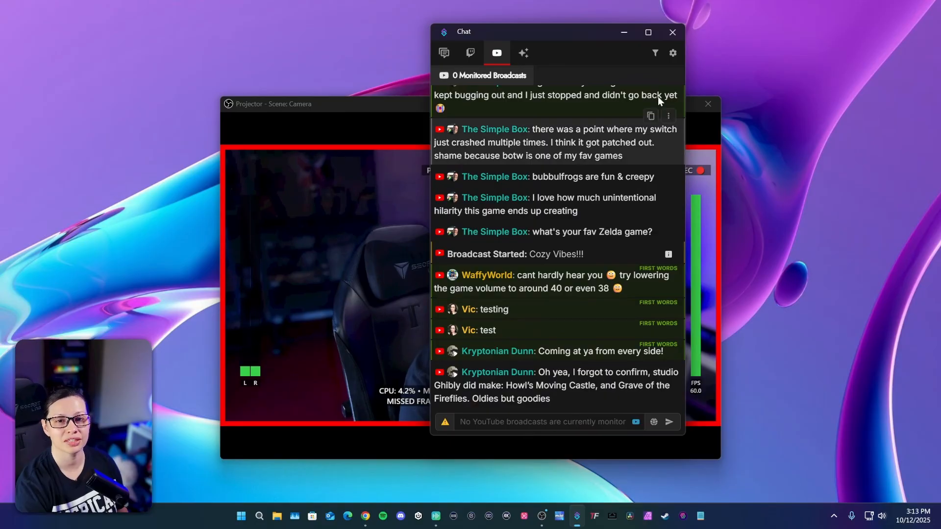
pyautogui.moveTo(589, 37); pyautogui.dragTo(806, 528)
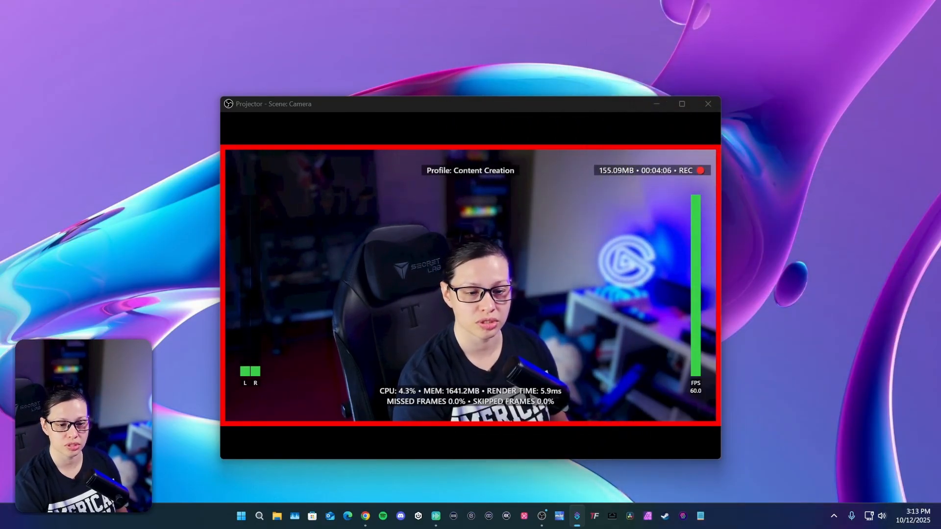
pyautogui.moveTo(686, 528); pyautogui.dragTo(528, 10)
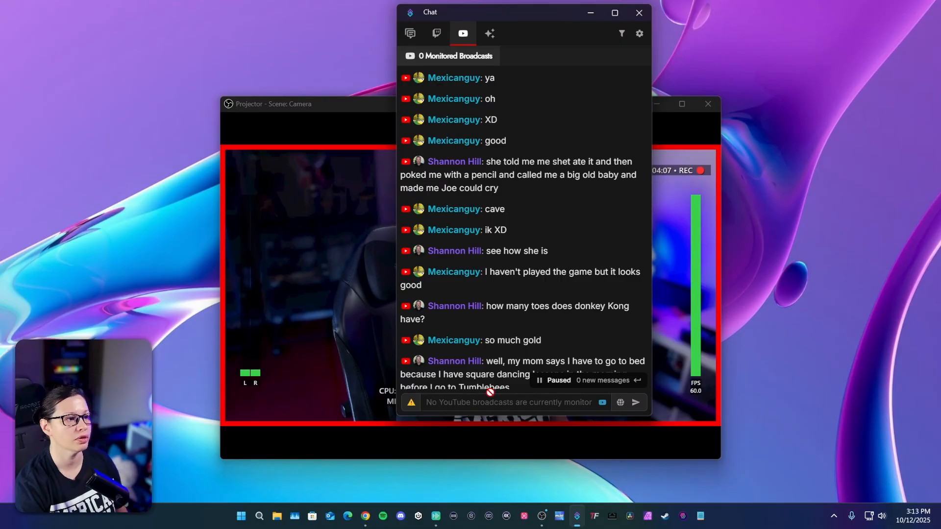
pyautogui.click(436, 33)
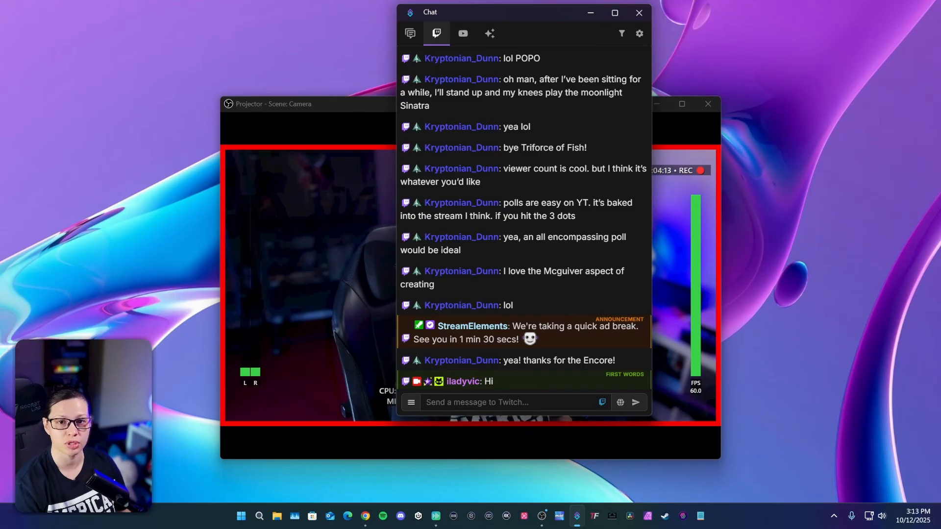
pyautogui.moveTo(515, 12); pyautogui.dragTo(586, 55)
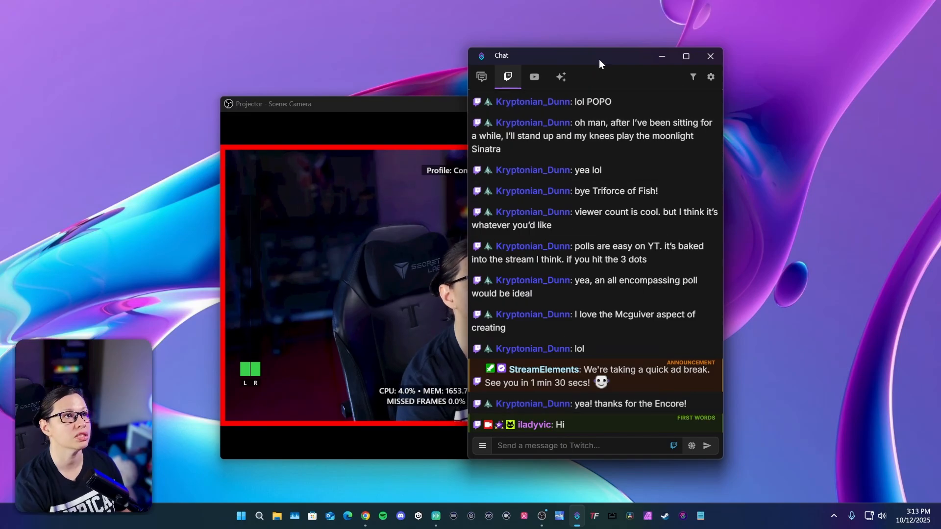
pyautogui.moveTo(599, 59); pyautogui.dragTo(764, 528)
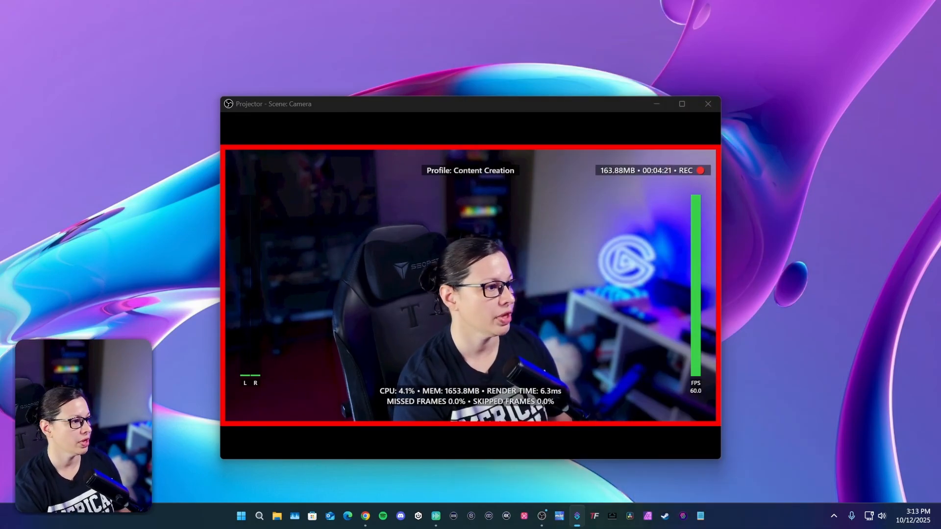
# - Go from the Elgato Prompter page to the nutty.gg home page, then minimize Chrome
pyautogui.moveTo(365, 516)
pyautogui.click(393, 475)
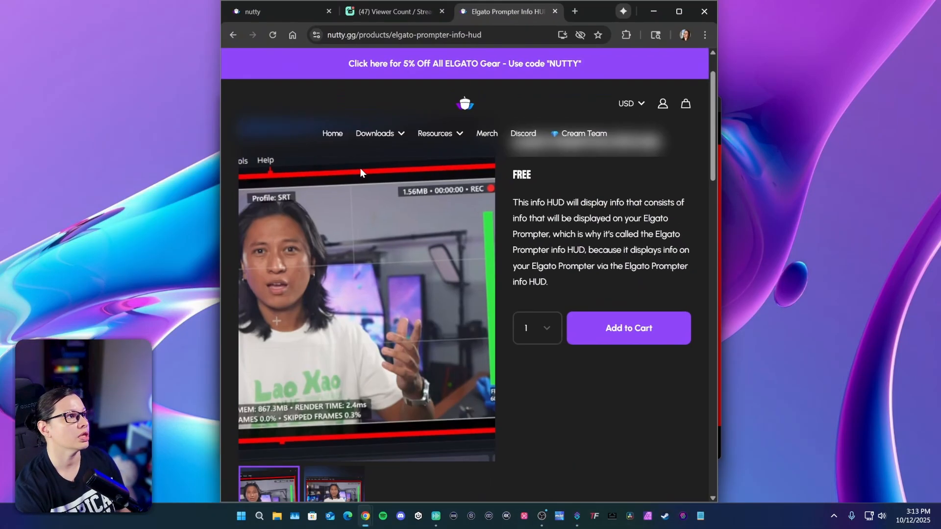
pyautogui.click(332, 130)
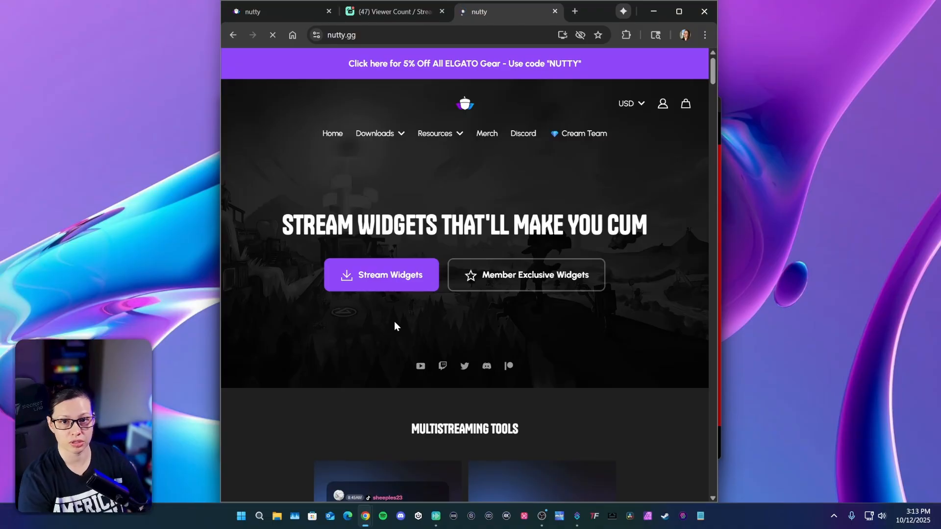
pyautogui.scroll(-4, 385, 340)
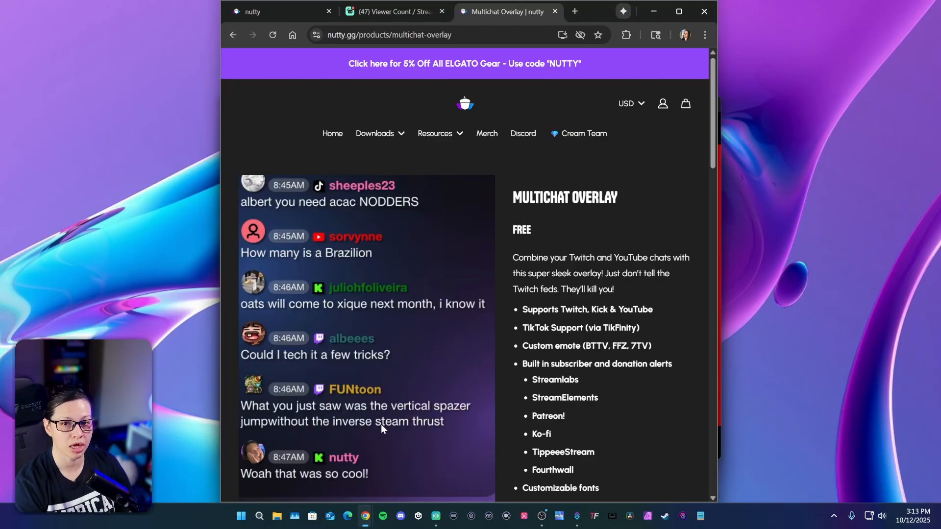
pyautogui.click(653, 11)
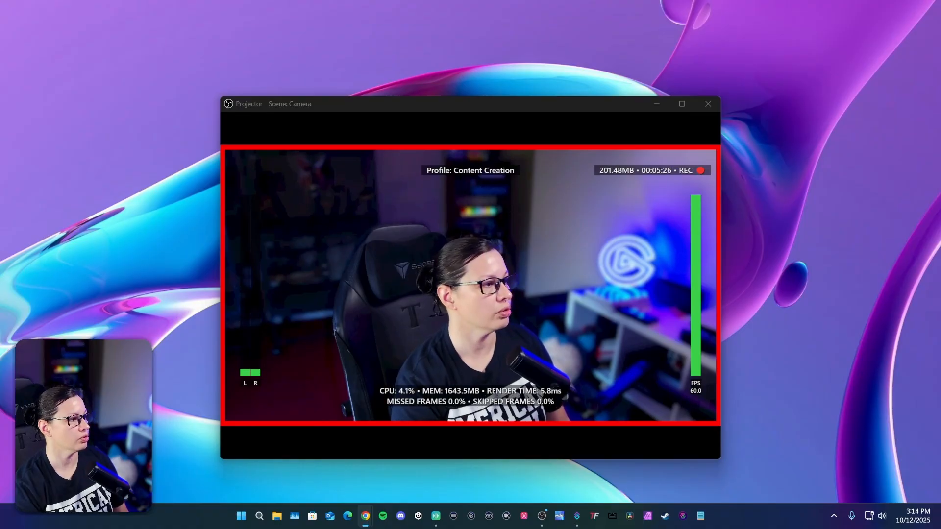
# - Scroll through the multichat widget's Appearance and message toggles, then minimize the widgets.nutty.gg window
pyautogui.moveTo(609, 528); pyautogui.dragTo(590, 24)
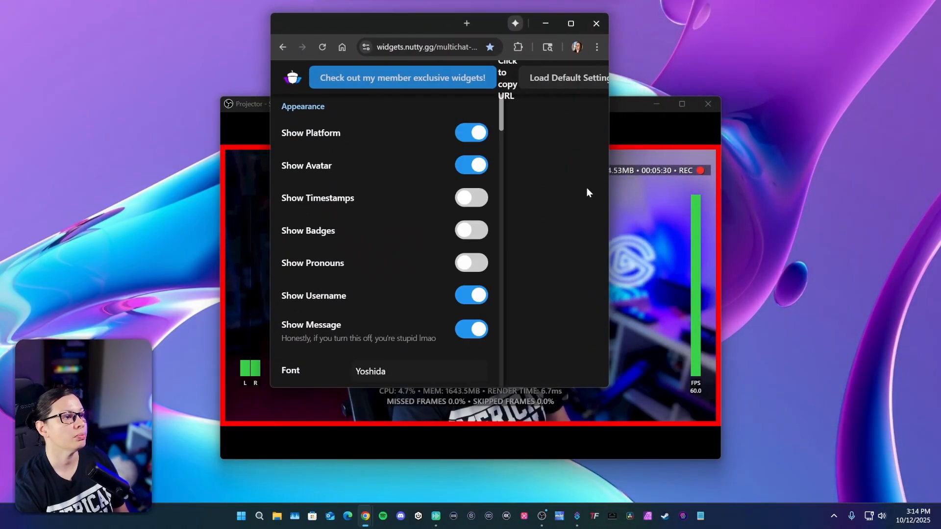
pyautogui.scroll(-15, 343, 206)
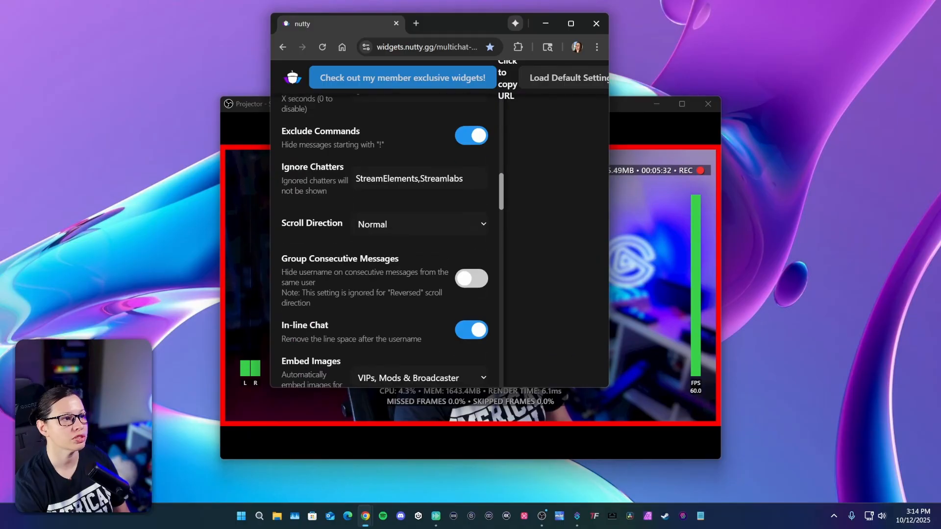
pyautogui.scroll(-10, 381, 327)
pyautogui.scroll(15, 404, 226)
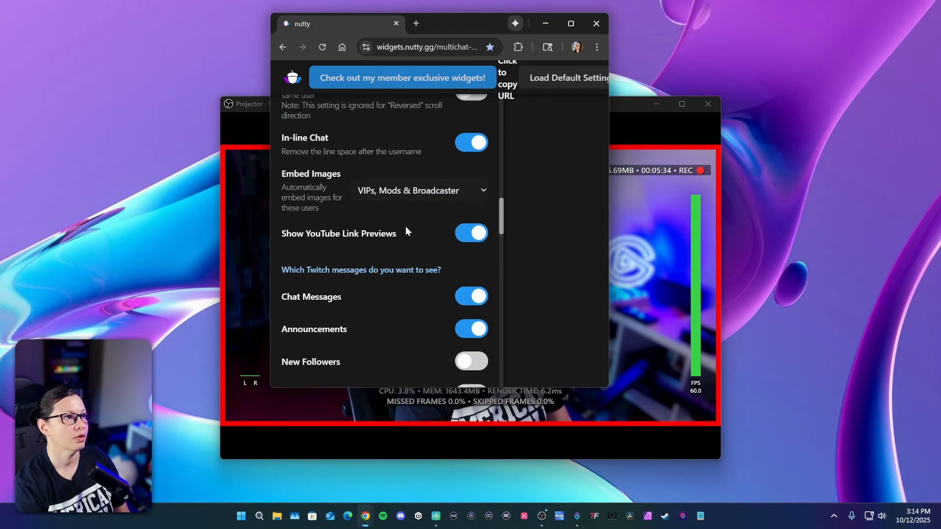
pyautogui.click(546, 23)
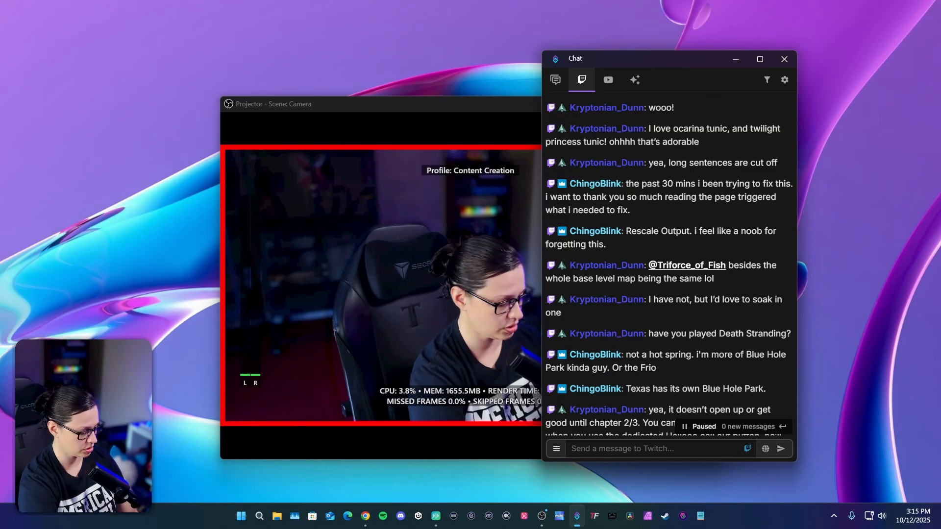
# - Send 'hi testing' to Twitch chat and drag the Chat window to the bottom-right corner
pyautogui.write('hi testing')
pyautogui.press('Return')
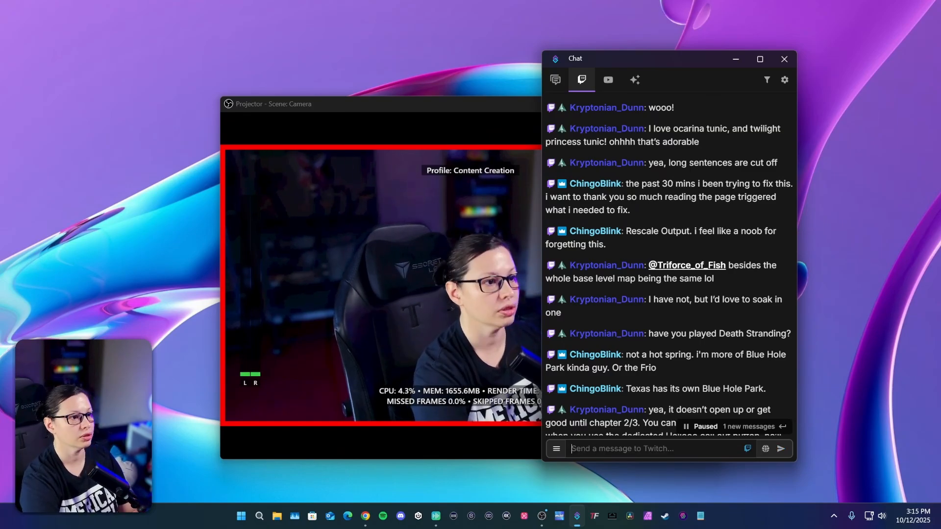
pyautogui.moveTo(686, 55); pyautogui.dragTo(811, 528)
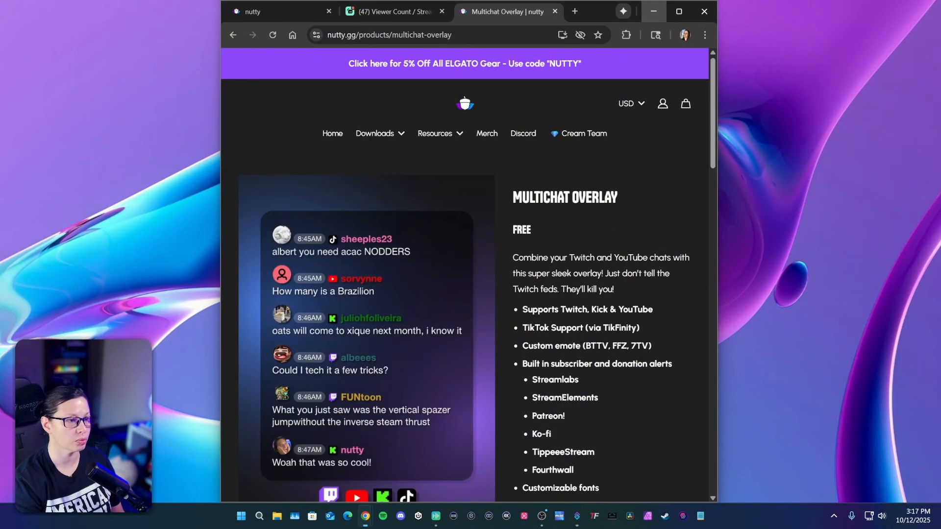
# - Switch to the Viewer Count tab, check its General and Font Settings, and reload the page
pyautogui.click(380, 11)
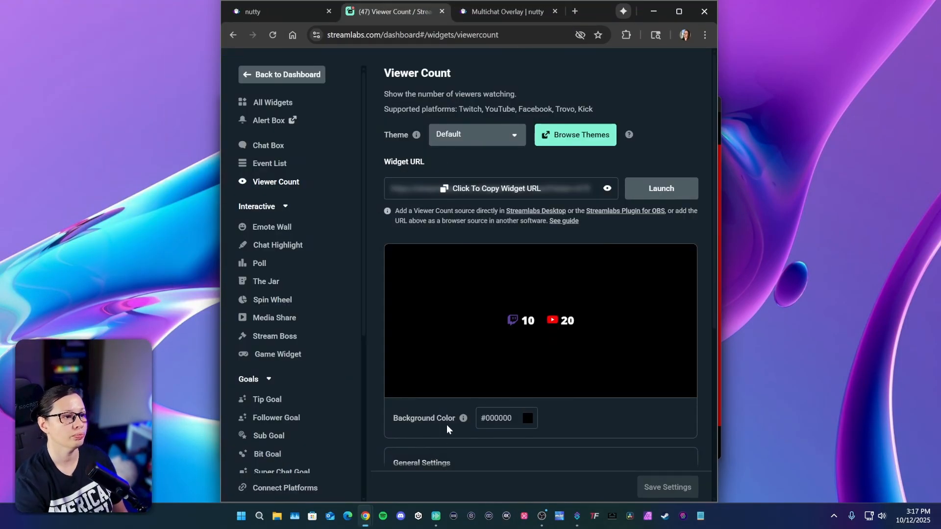
pyautogui.scroll(-3, 445, 415)
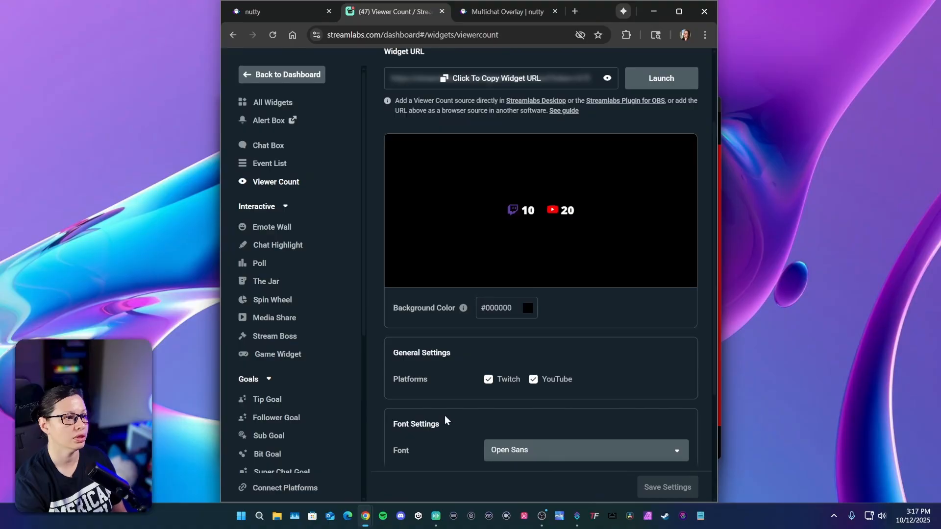
pyautogui.scroll(3, 494, 404)
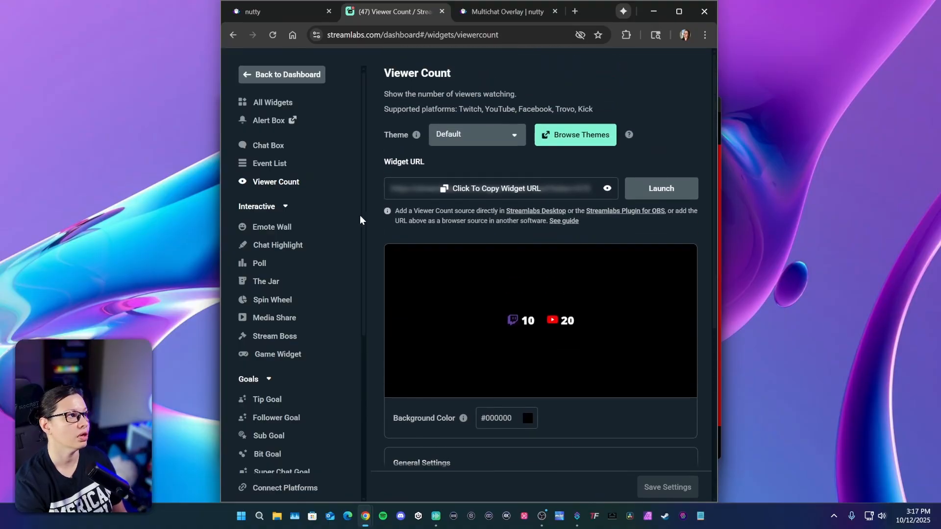
pyautogui.scroll(-5, 387, 245)
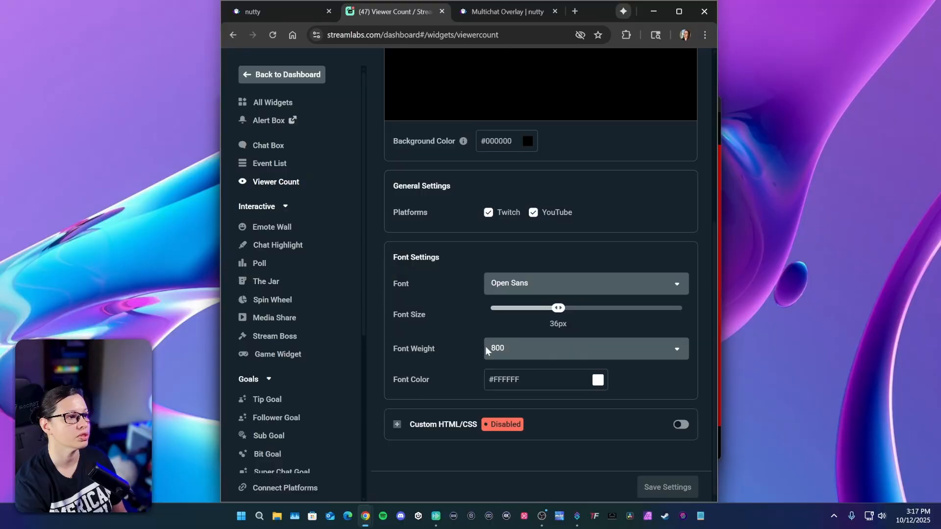
pyautogui.scroll(5, 453, 387)
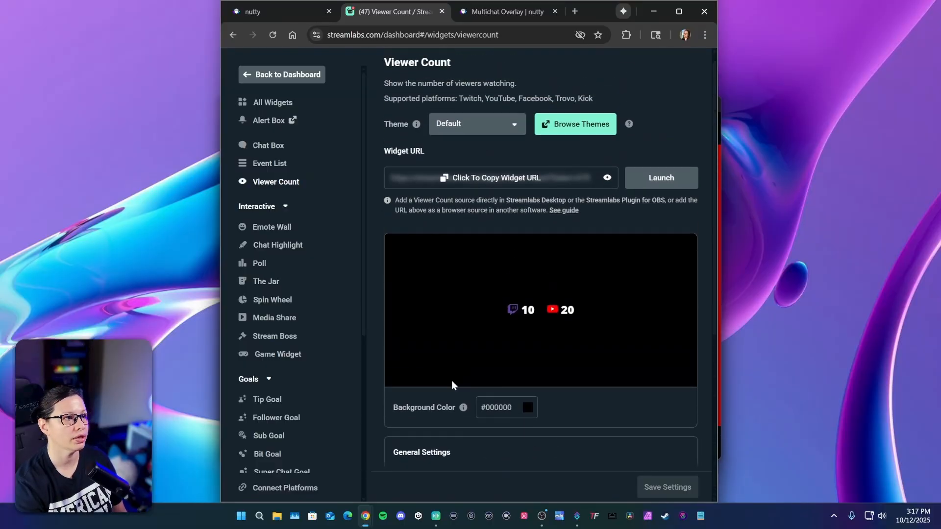
pyautogui.scroll(-4, 460, 396)
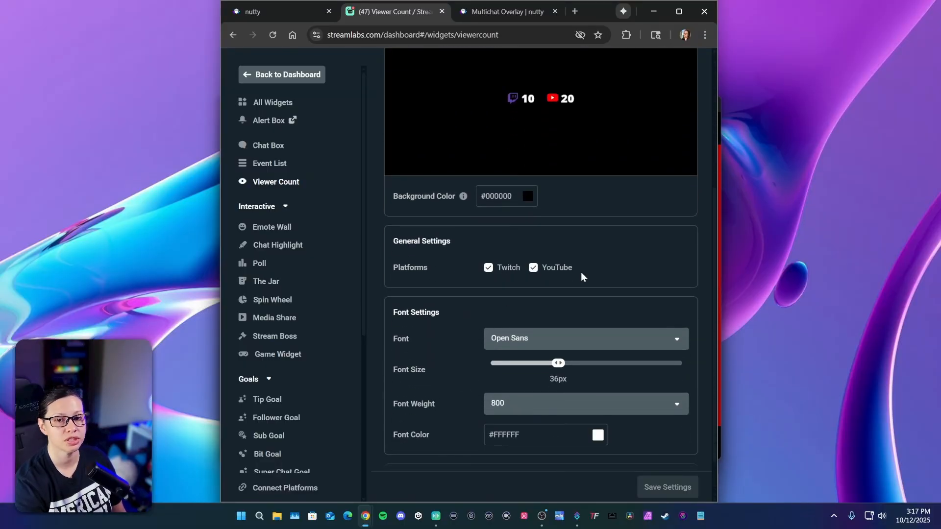
pyautogui.scroll(4, 439, 351)
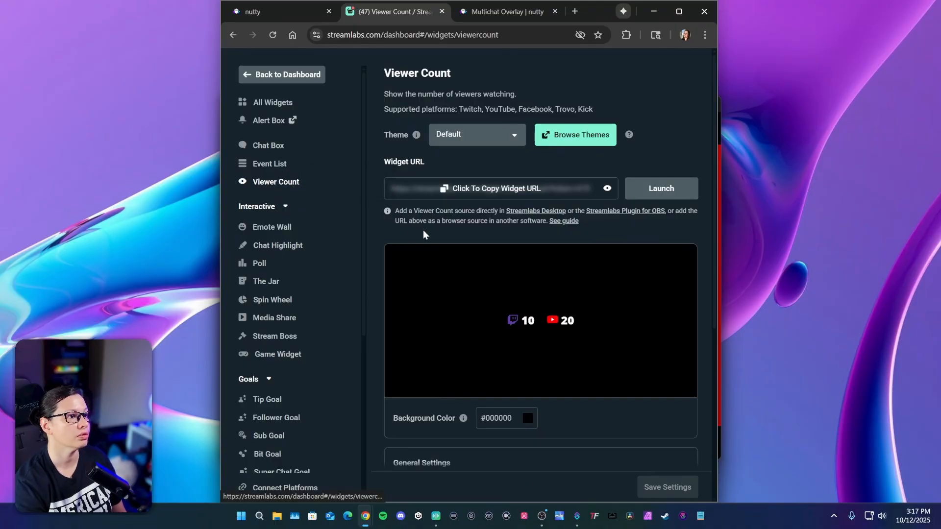
pyautogui.click(270, 38)
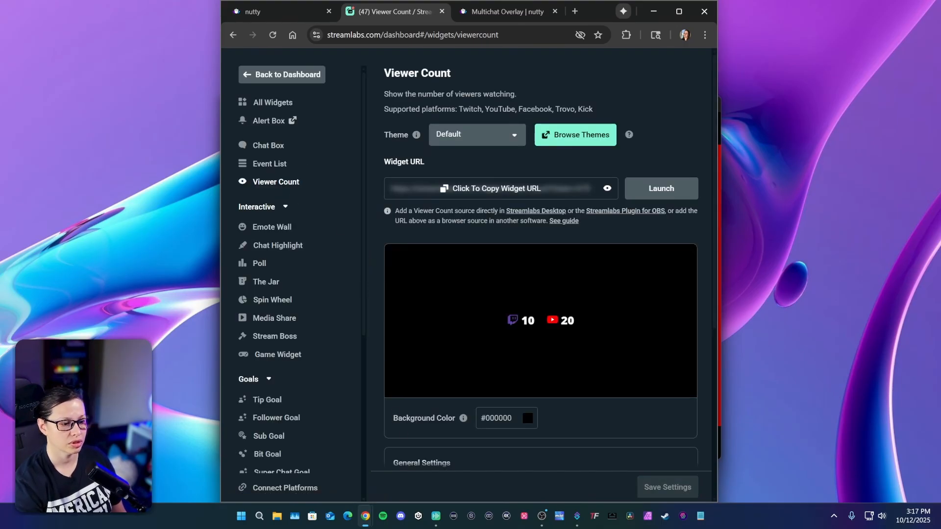
pyautogui.scroll(-1, 518, 375)
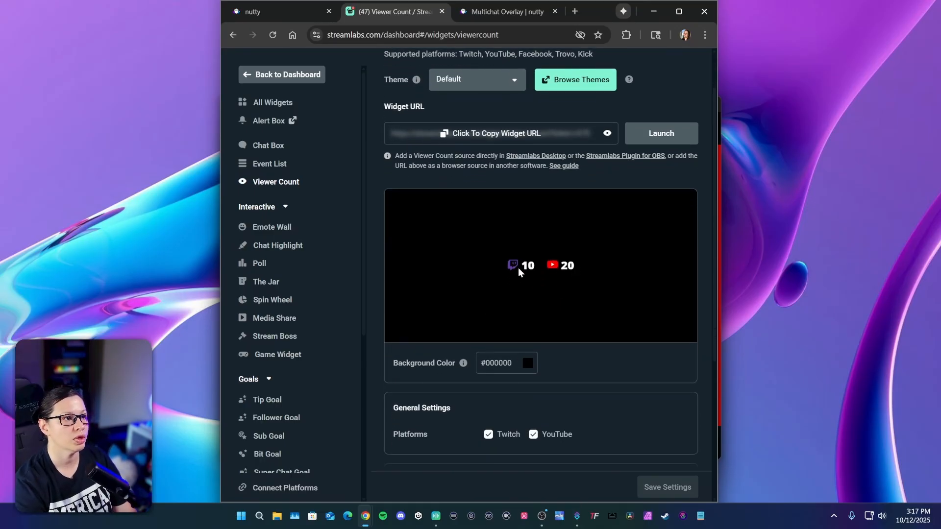
# - Scroll down the Streamlabs Viewer Count widget settings
pyautogui.scroll(-1, 431, 393)
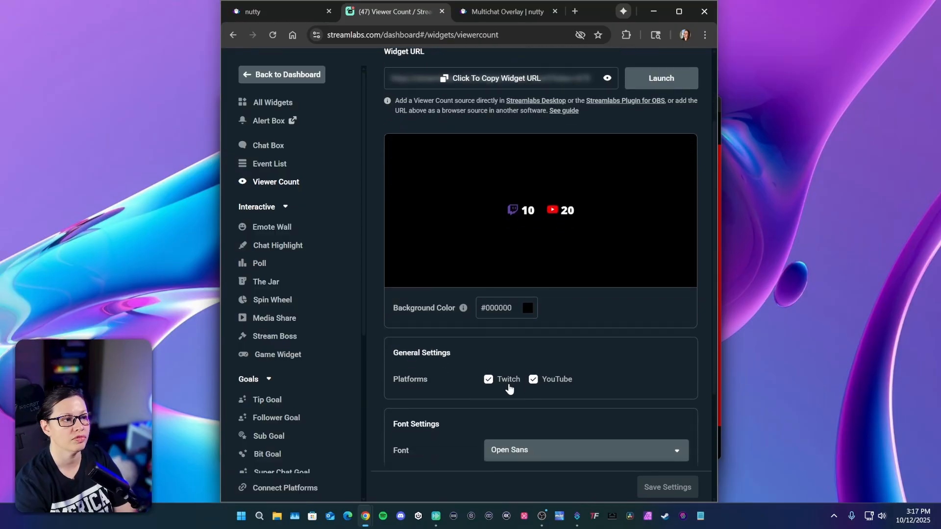